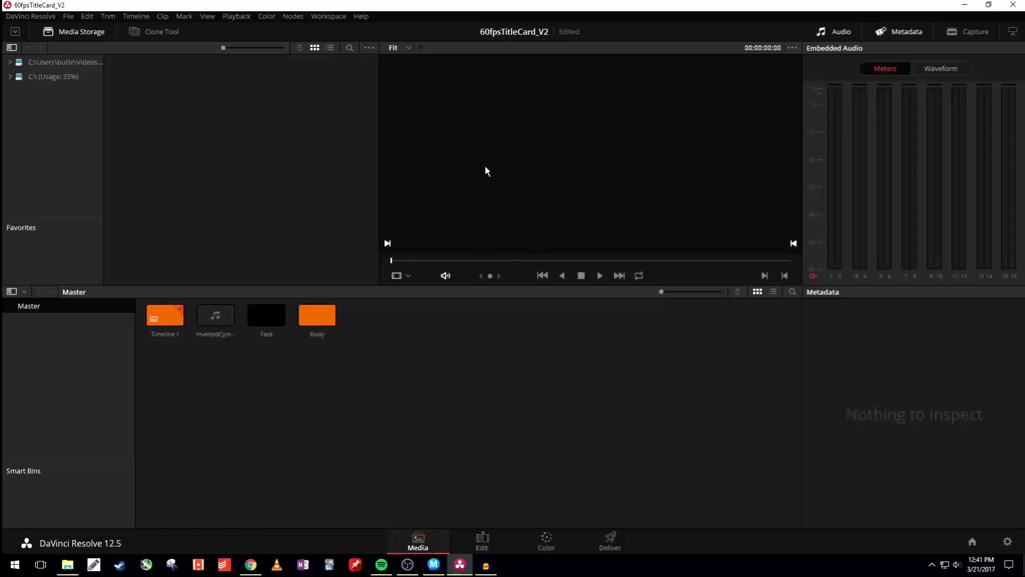
Switch to the Edit page and unmute the A1 soundtrack and the master audio output.
click(487, 550)
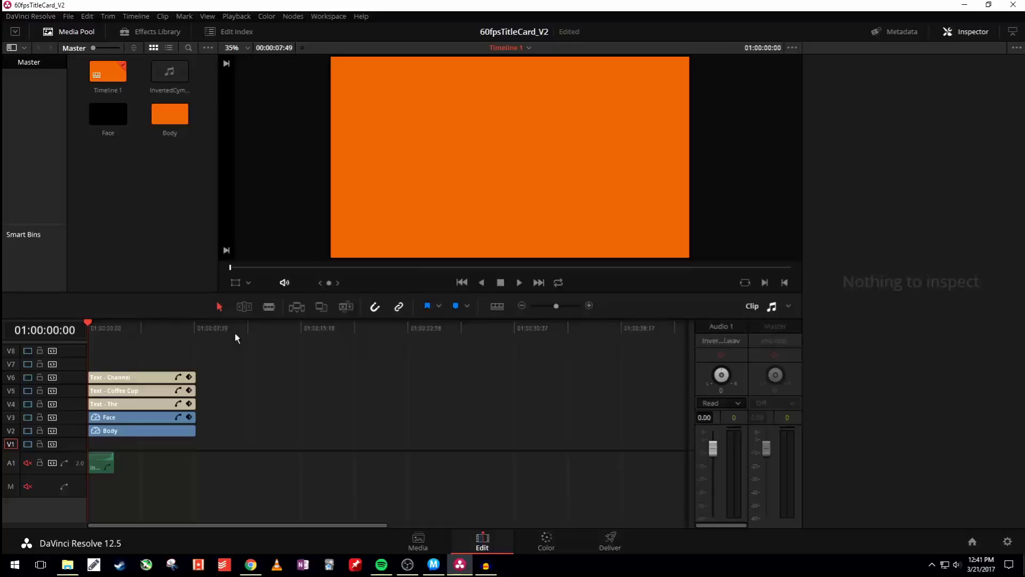
click(28, 463)
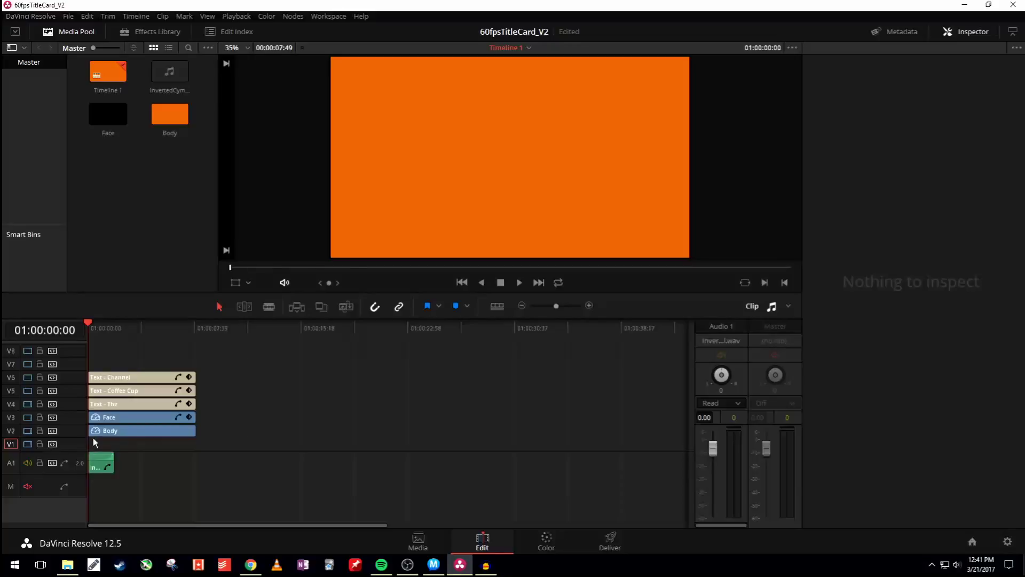
click(28, 486)
mouse_move(96, 324)
mouse_down()
mouse_move(140, 323)
mouse_move(101, 322)
mouse_up()
key(space)
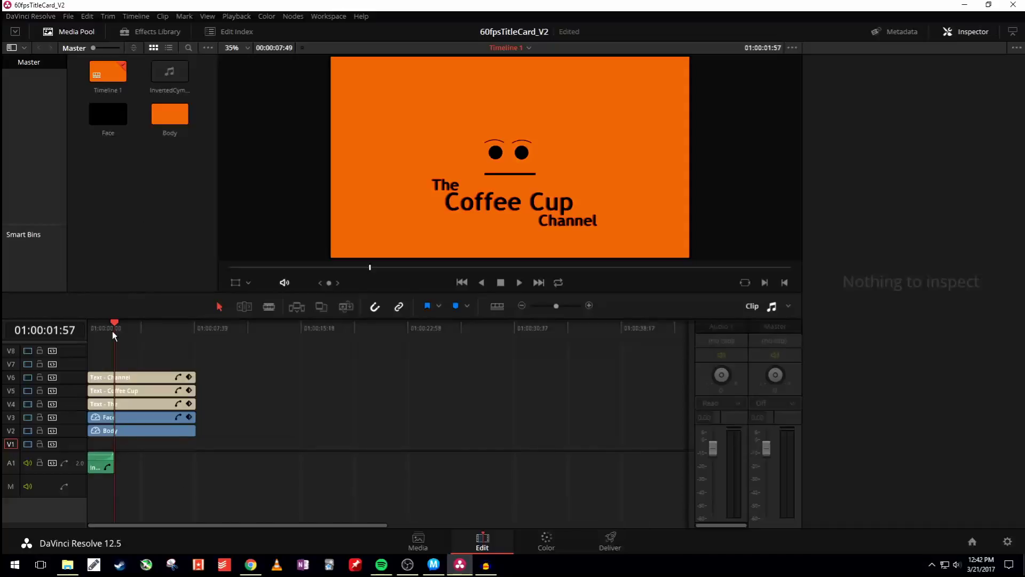
drag(112, 325, 95, 320)
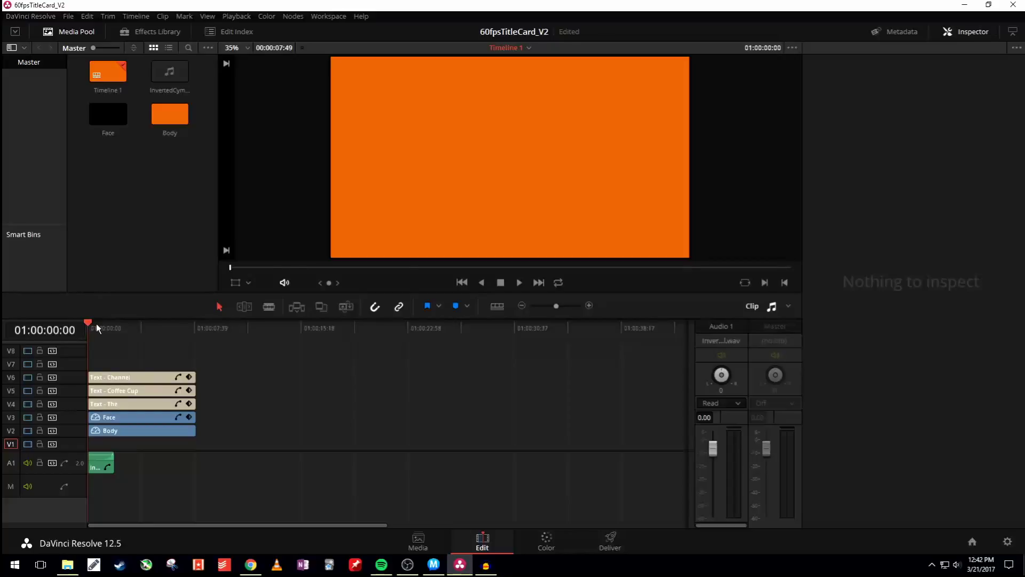
drag(97, 323, 104, 325)
key(space)
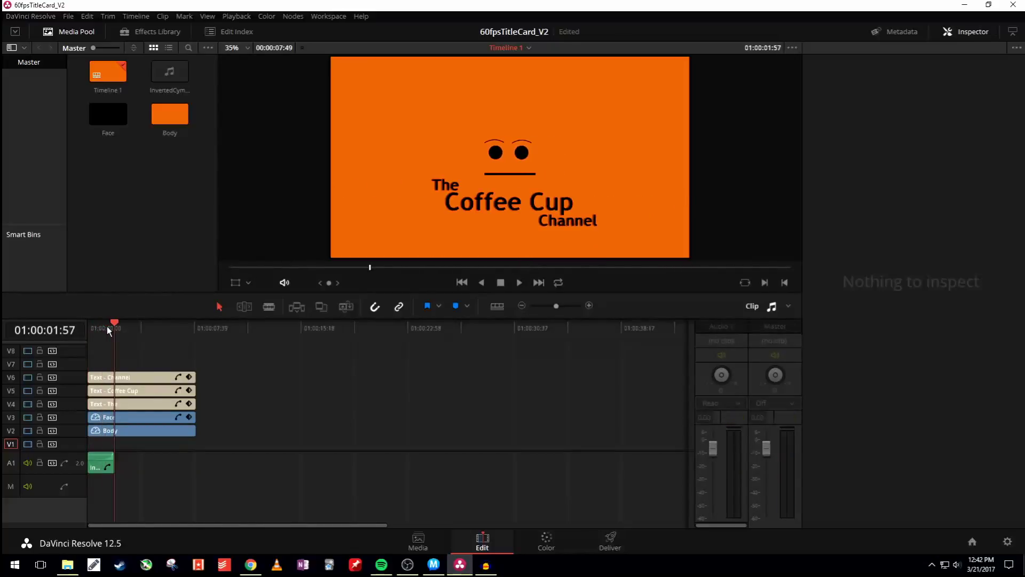
drag(106, 326, 95, 328)
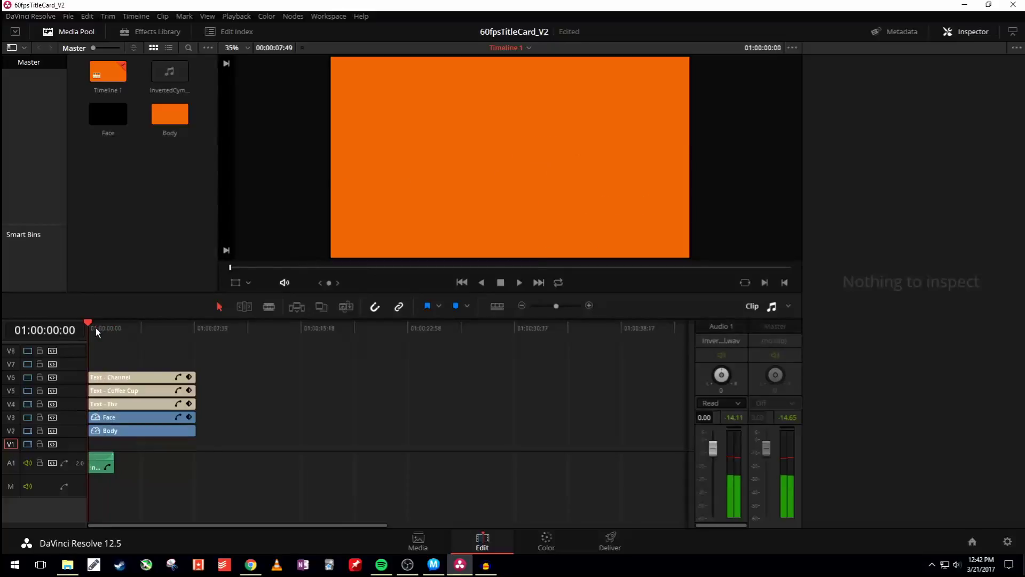
Expand the keyframe rows on the Face clip and the three text clips.
click(190, 417)
click(189, 401)
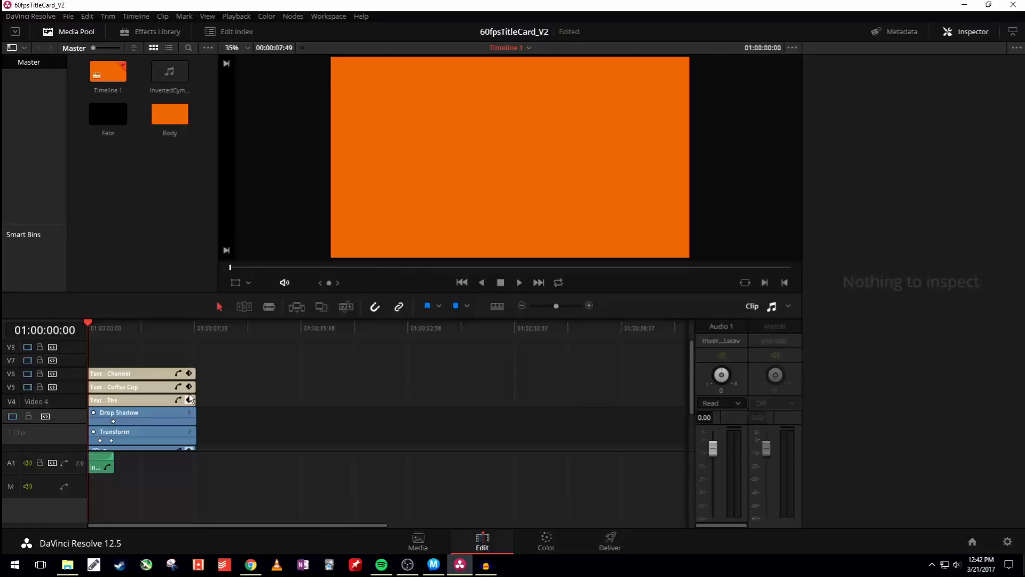
click(190, 388)
click(189, 374)
Select the Face clip to show its transform settings (Zoom 0.175, X 1193) in the Inspector.
scroll(241, 377, down, 1)
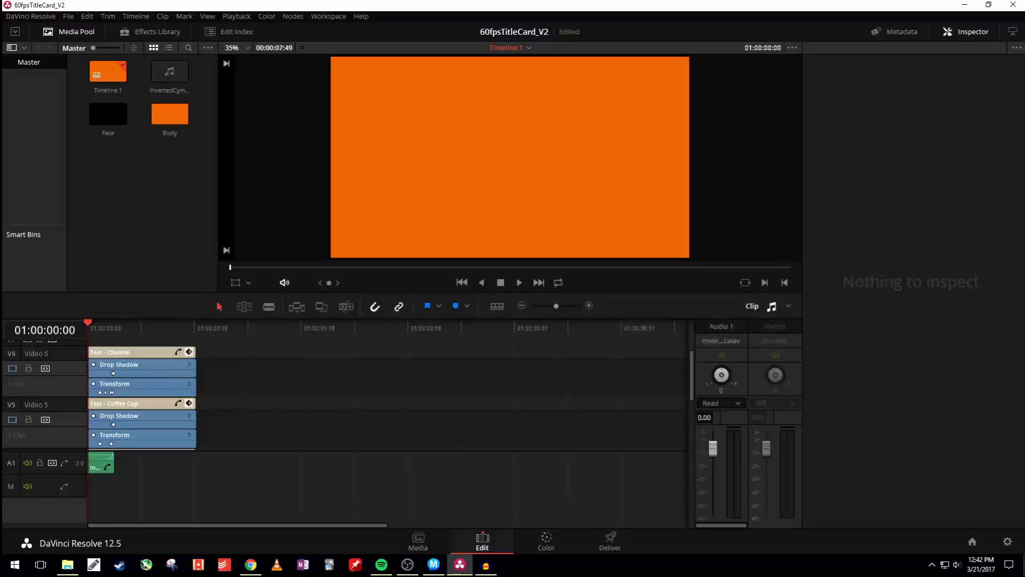
scroll(216, 418, down, 5)
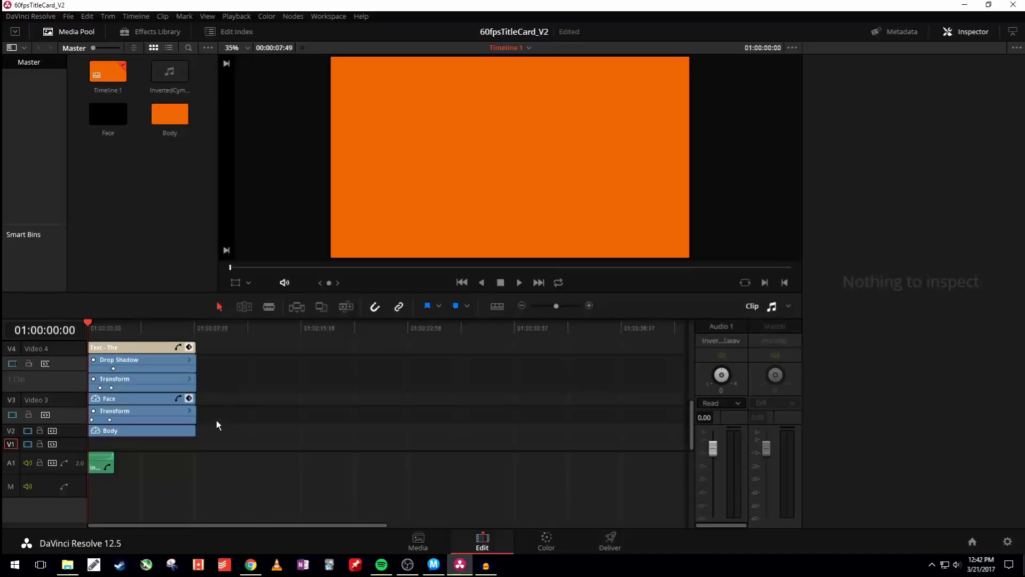
click(102, 400)
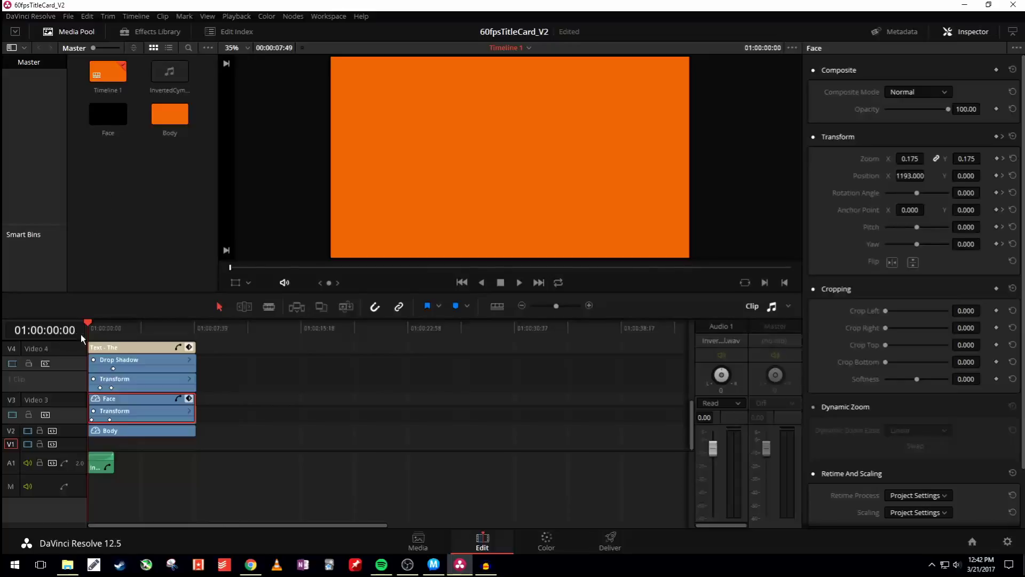
drag(88, 325, 90, 324)
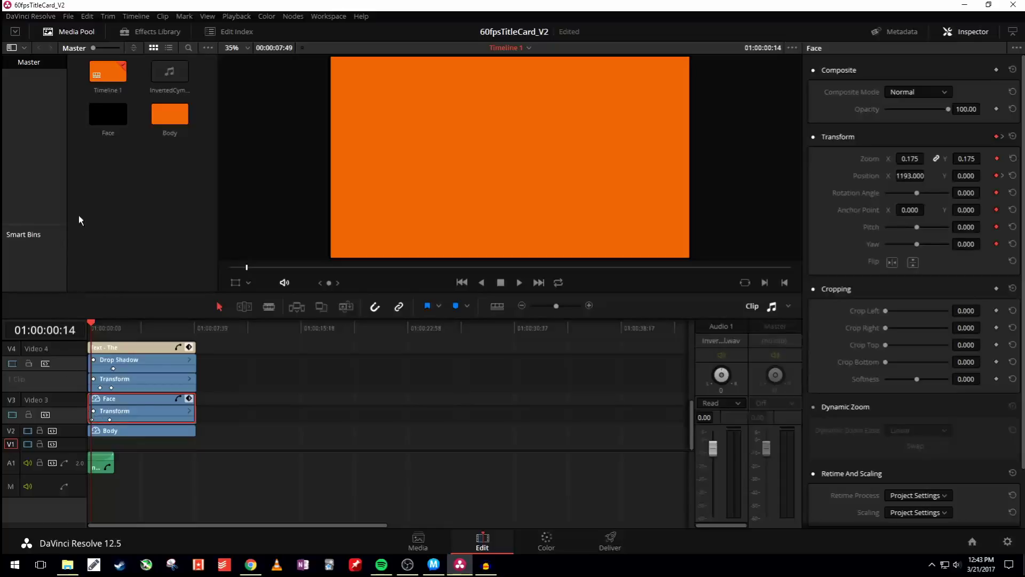
click(965, 34)
click(965, 33)
drag(1023, 84, 1023, 98)
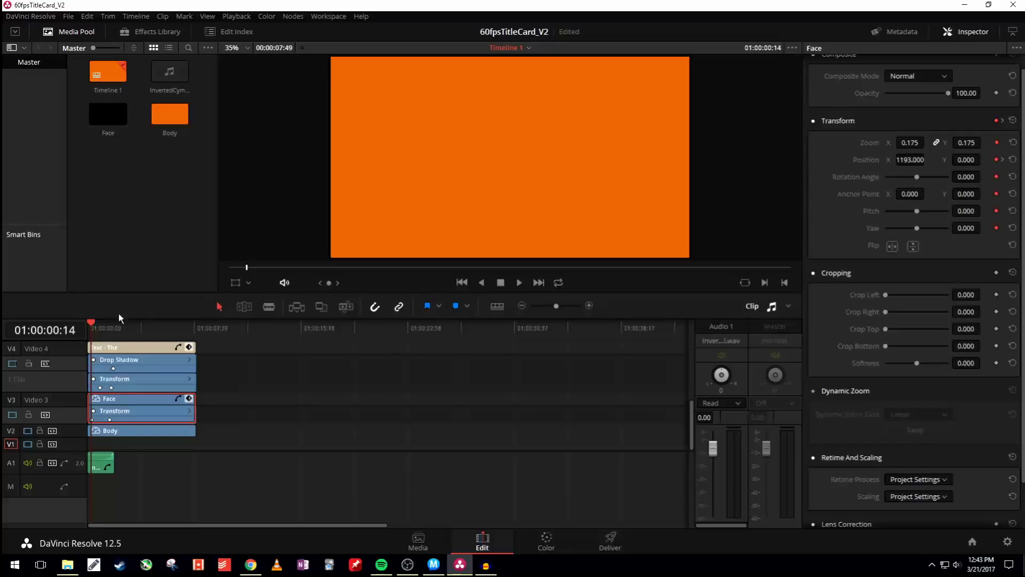
drag(91, 322, 110, 319)
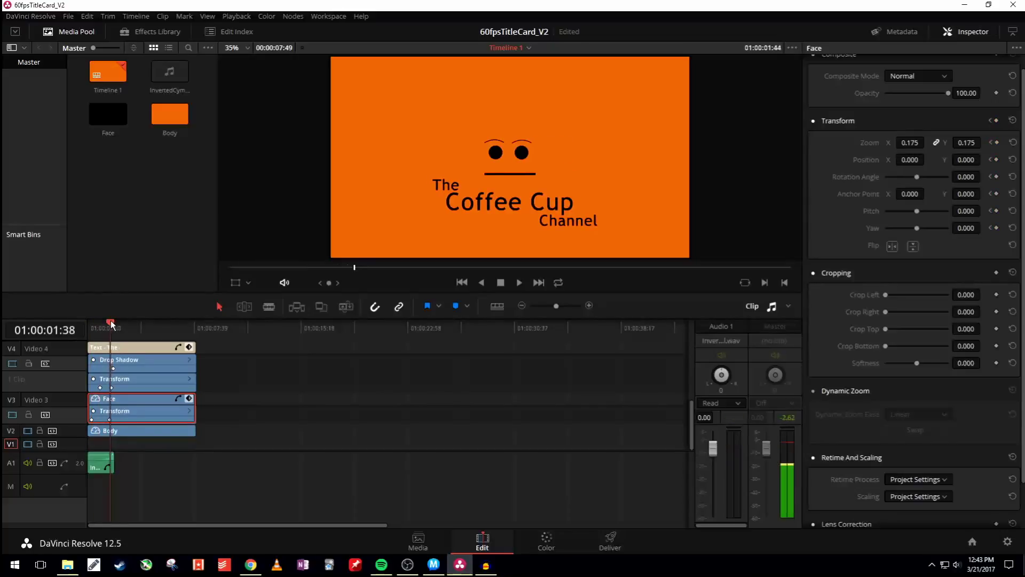
click(991, 160)
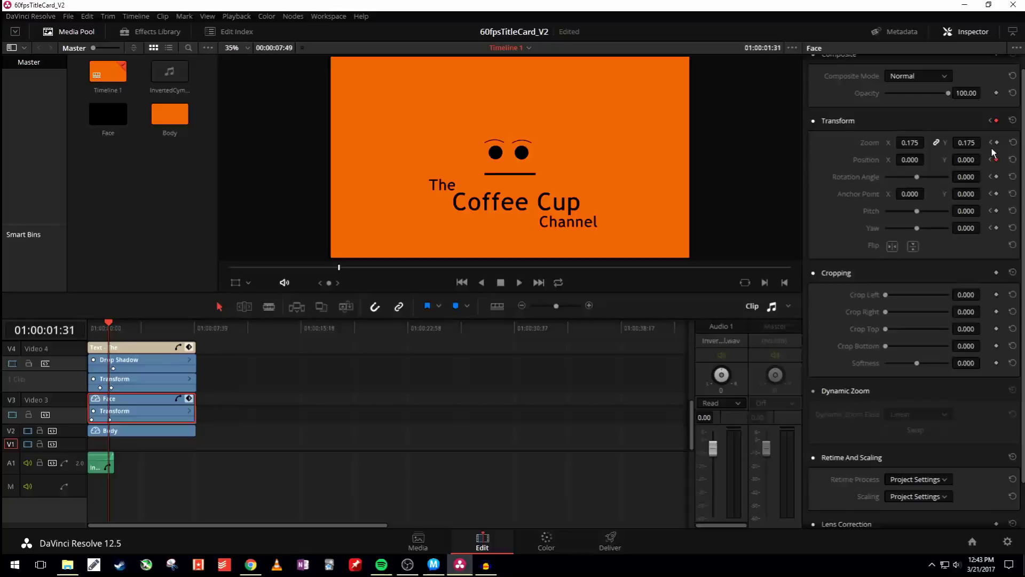
click(991, 159)
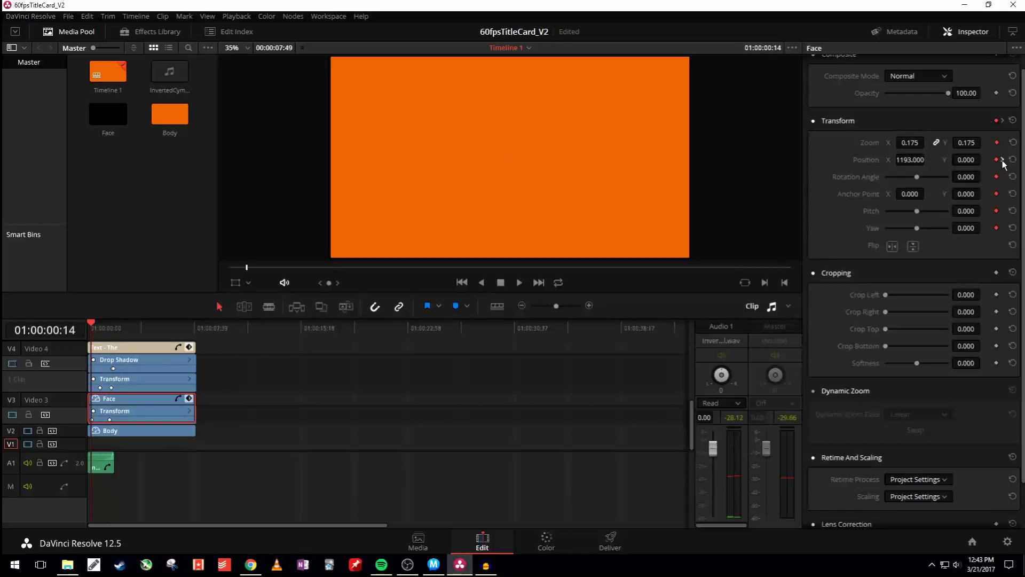
click(1003, 162)
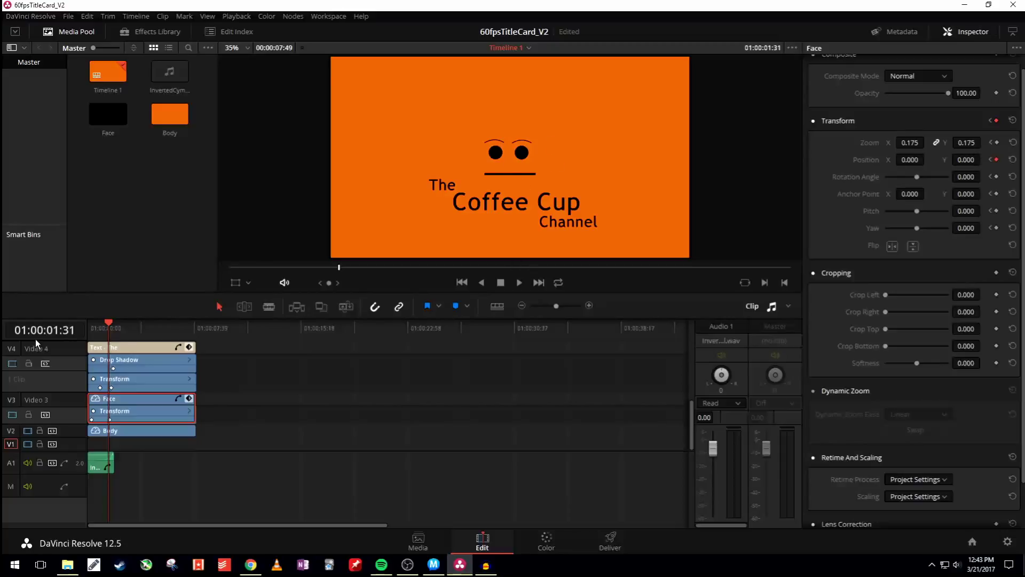
drag(107, 324, 93, 328)
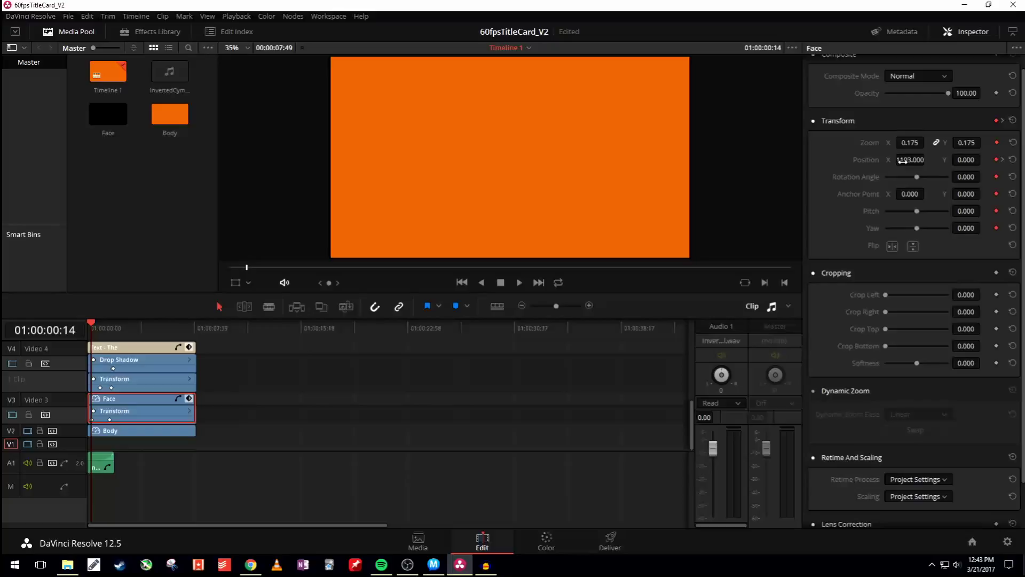
Turn on the Transform overlay, check the face path's endpoints, and scrub to 01:00:01:31.
click(241, 282)
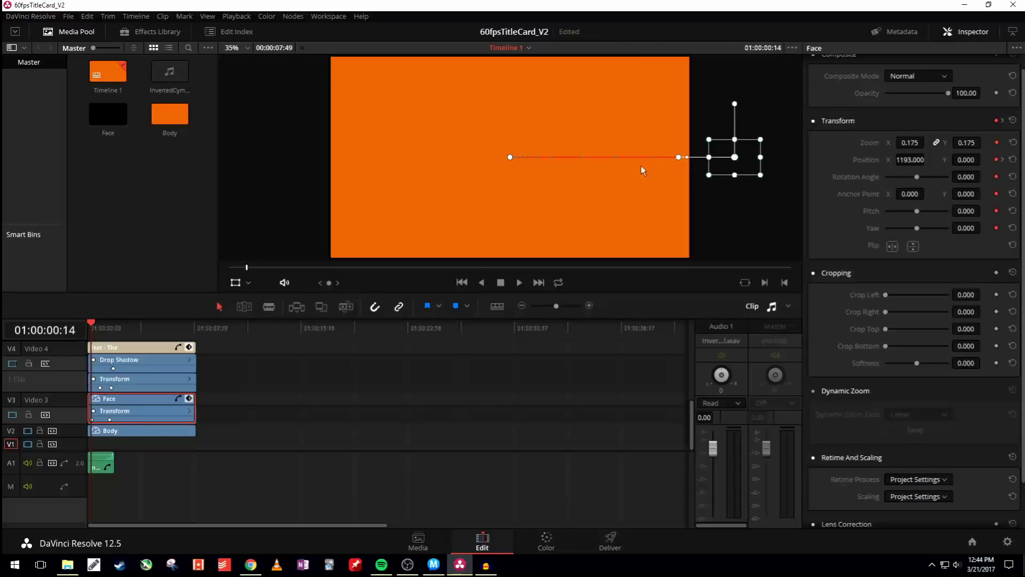
click(511, 157)
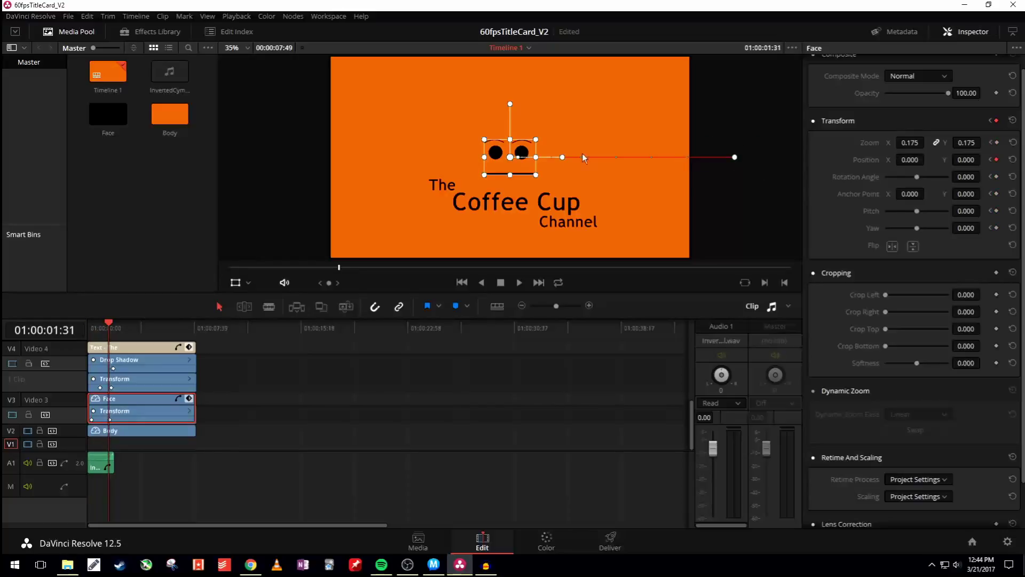
click(733, 158)
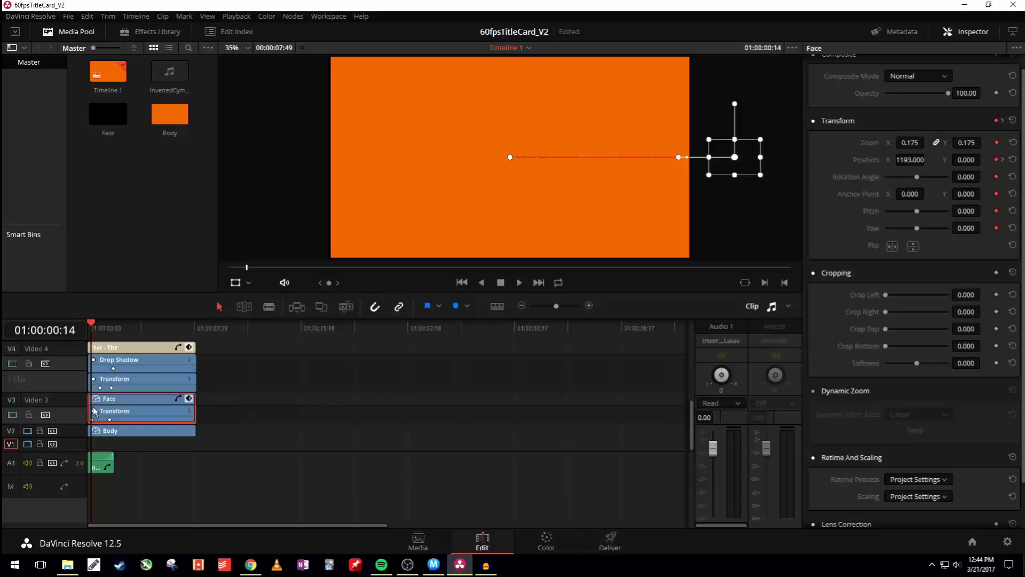
click(99, 327)
drag(98, 326, 109, 327)
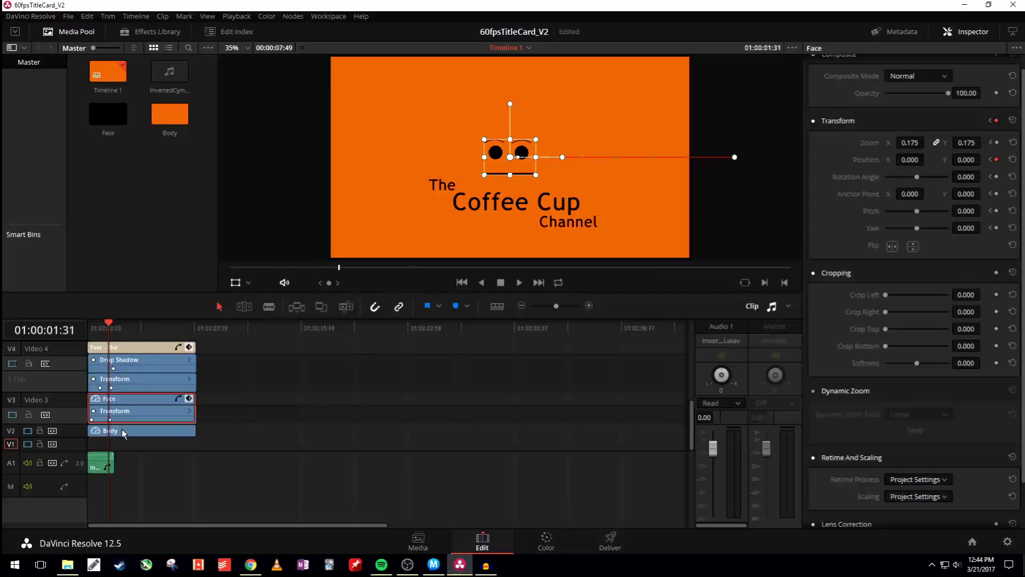
Show the Text - The clip's settings (Trebuchet MS, size 80) and scrub through its slide-in.
scroll(126, 385, up, 3)
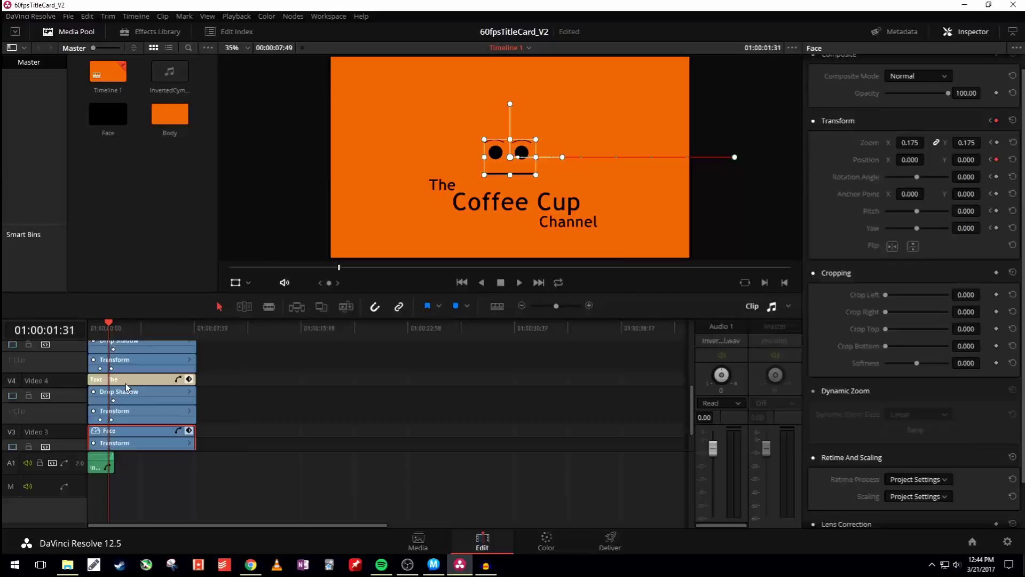
click(126, 383)
mouse_move(112, 328)
mouse_down()
mouse_move(92, 329)
mouse_move(100, 330)
mouse_up()
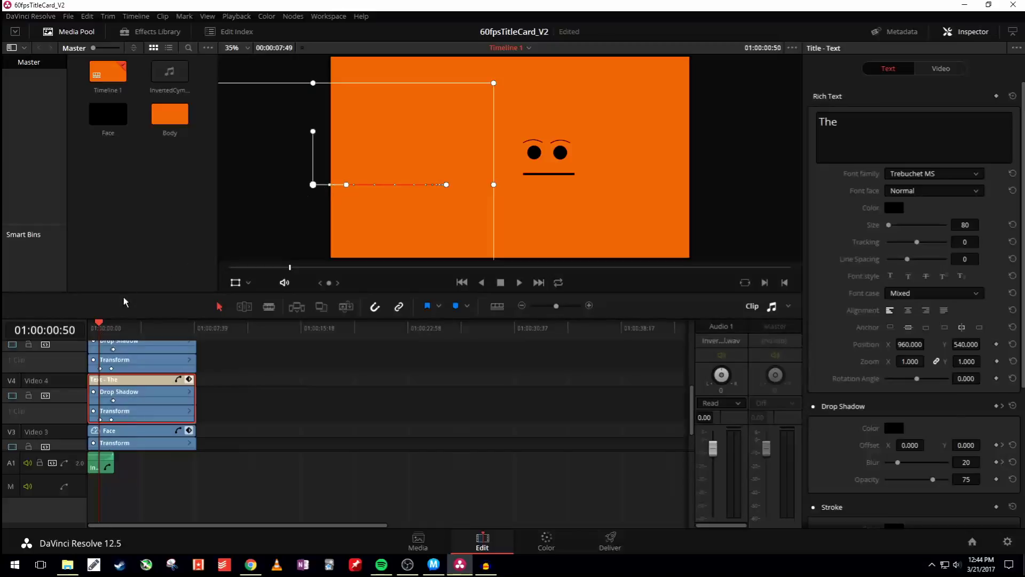
drag(104, 326, 109, 325)
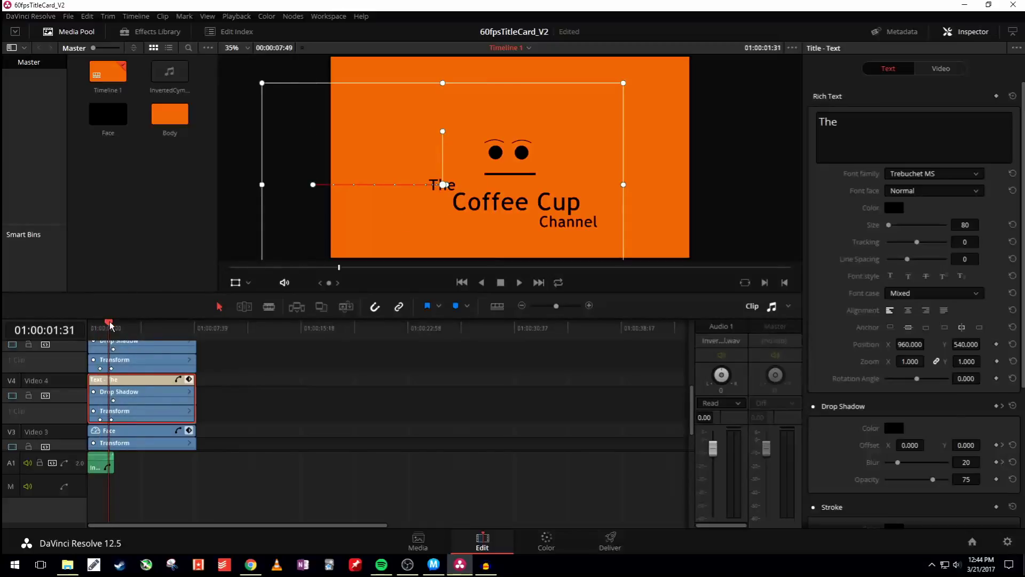
drag(109, 324, 112, 327)
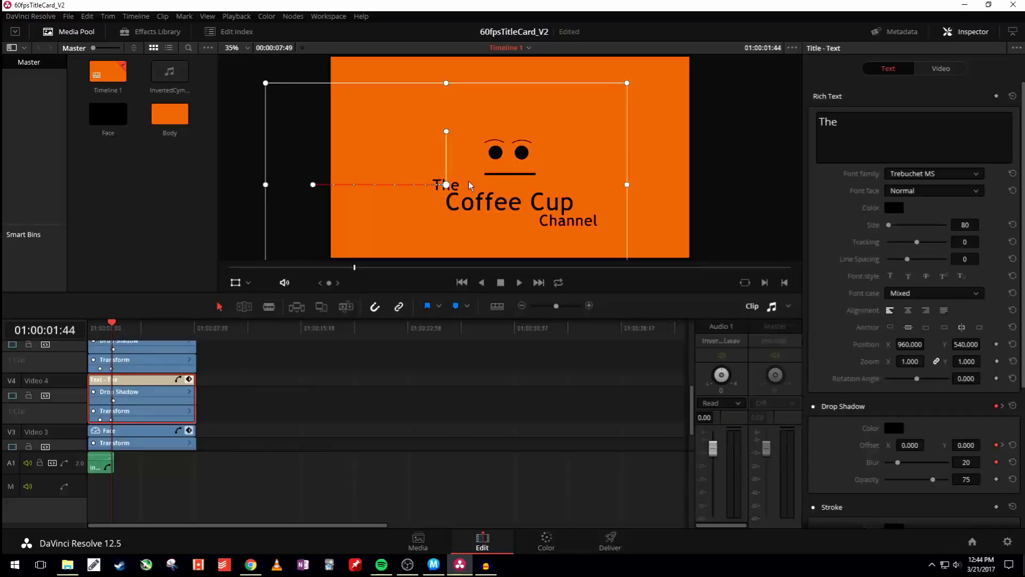